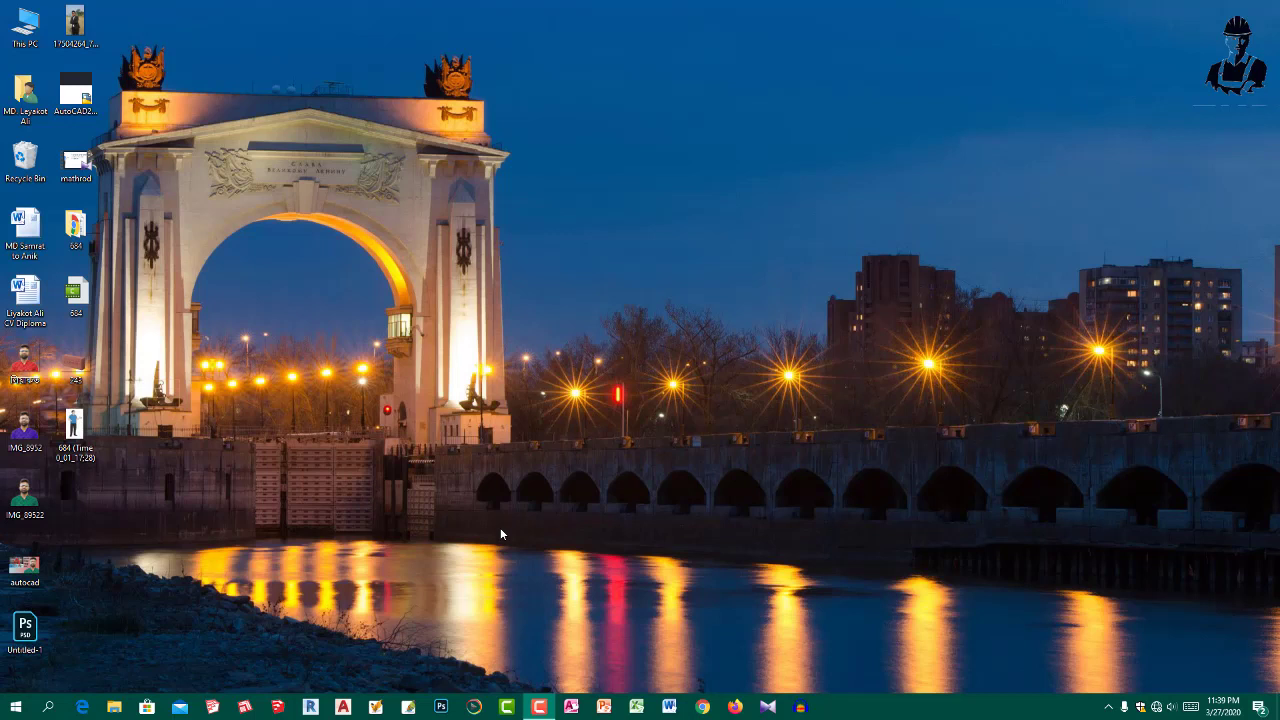
Open Explaindio, create a new project named "Tutorial Part-1" and start a new scene in it
left_click(474, 707)
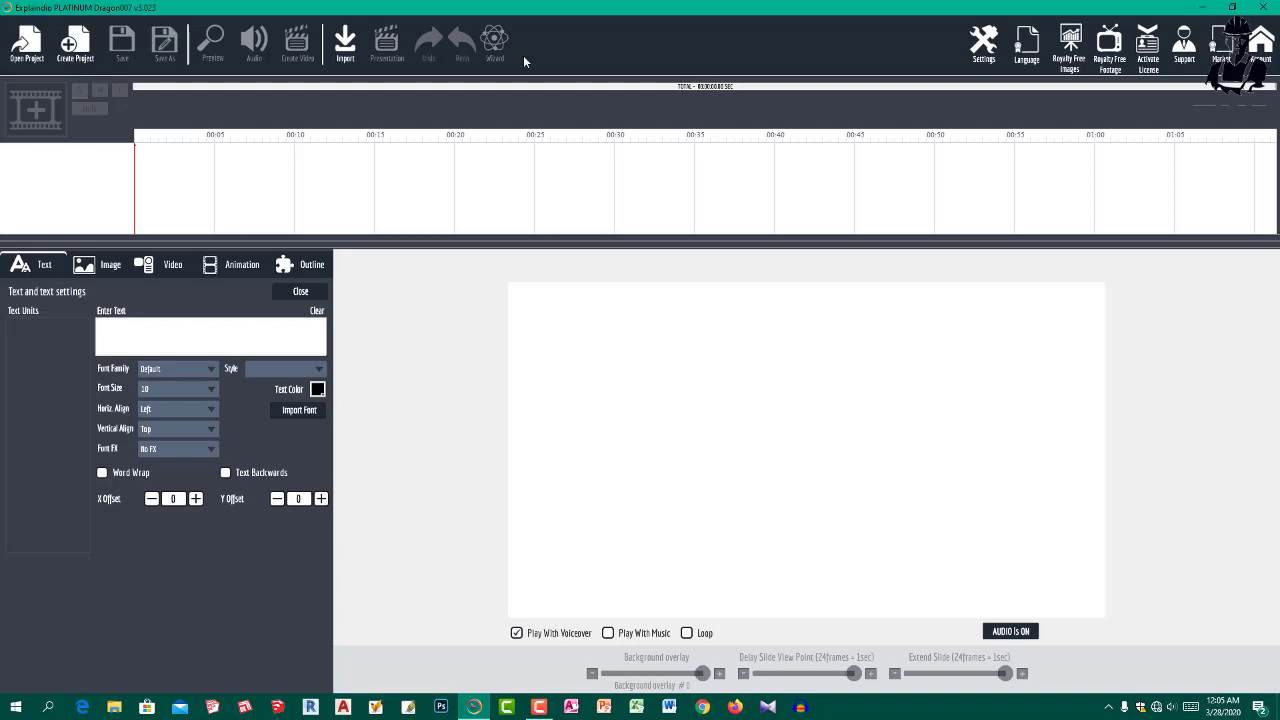
left_click(71, 45)
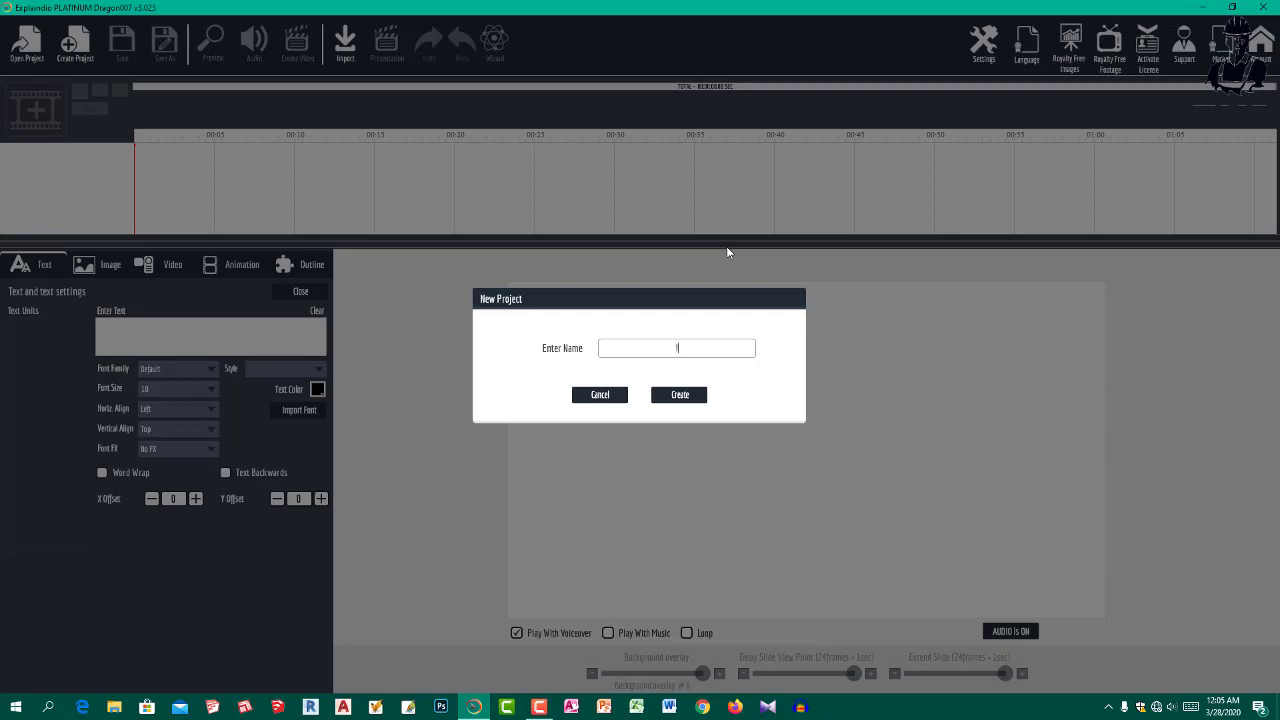
type("al Part-1")
left_click(692, 395)
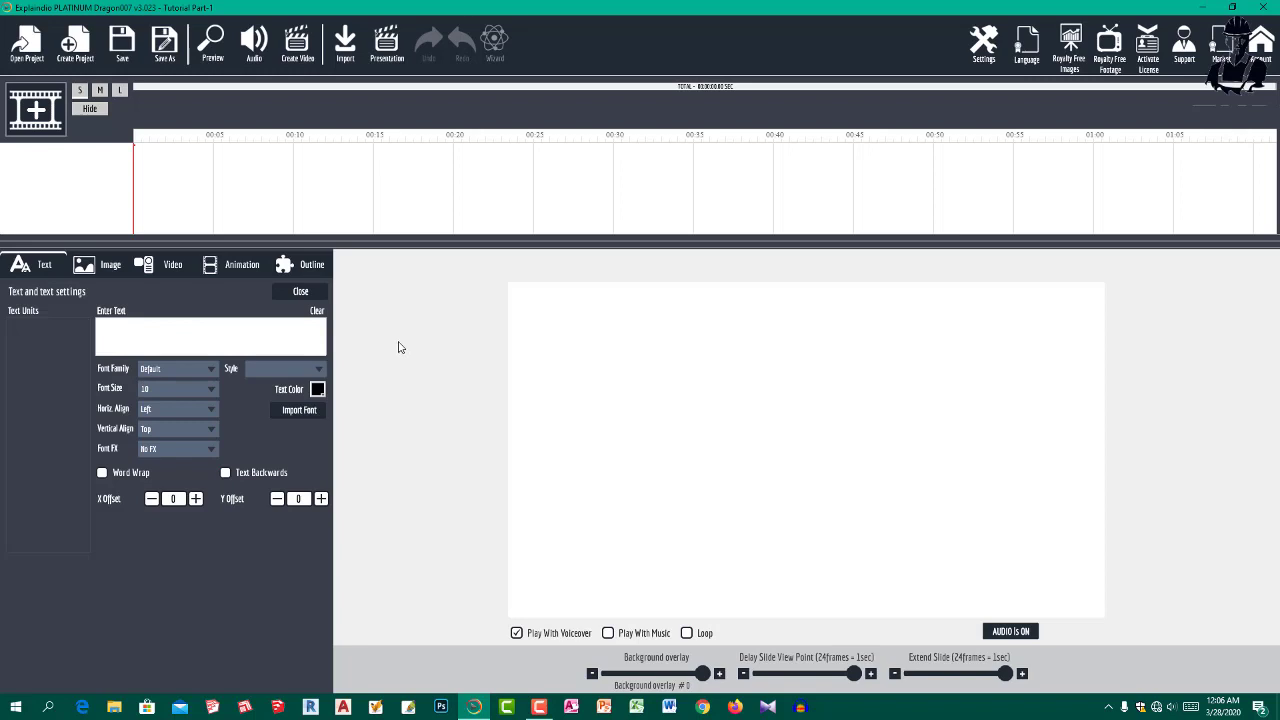
left_click(37, 118)
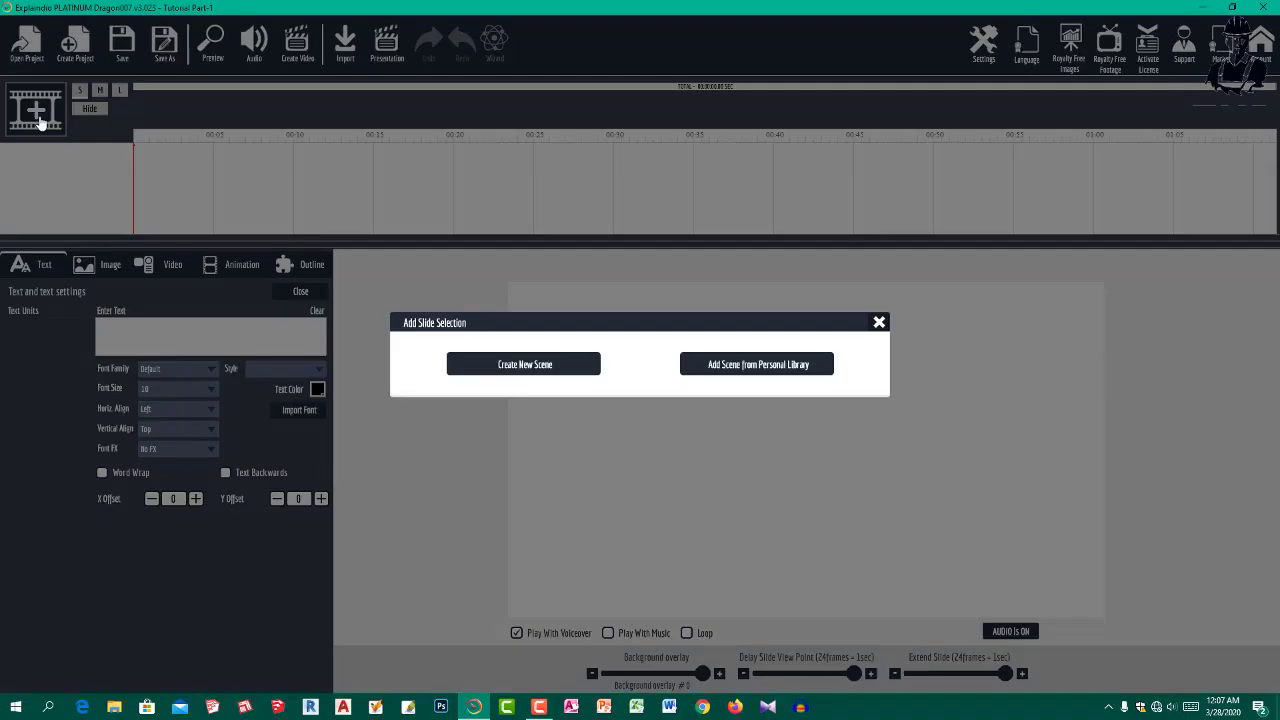
left_click(527, 367)
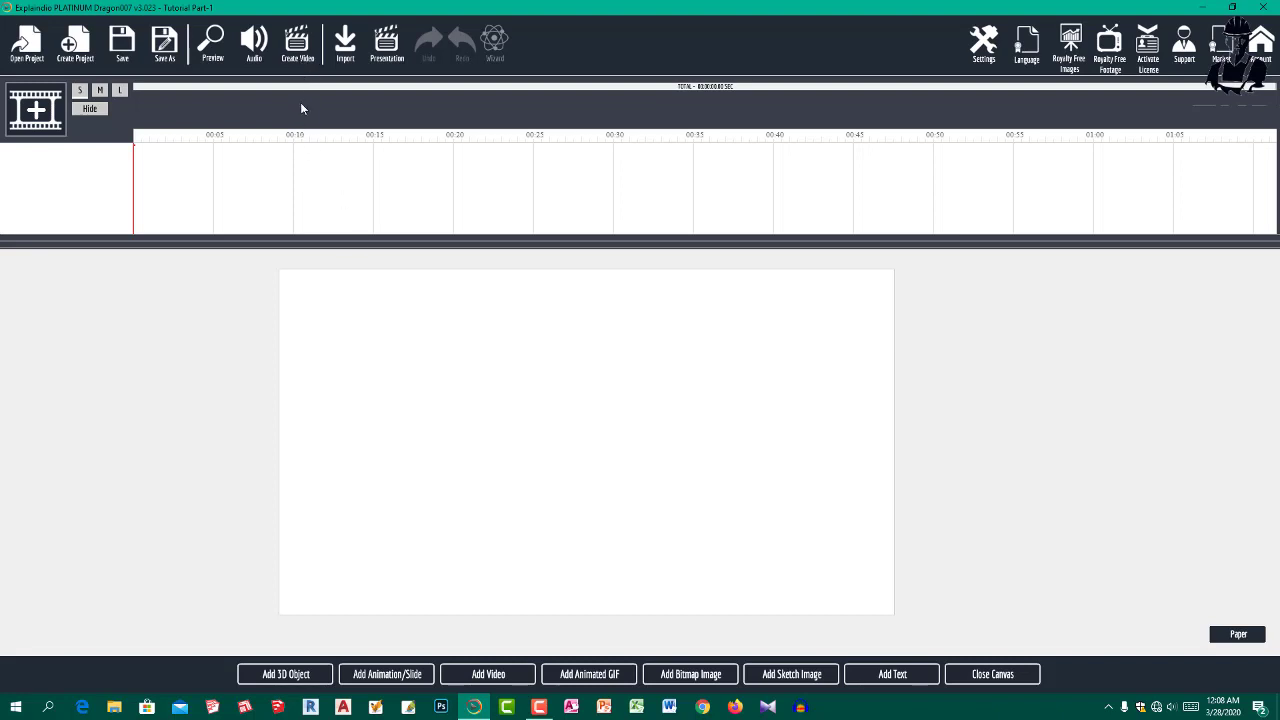
Examine the video export settings, including the quality options and the destination folder, without exporting
left_click(296, 50)
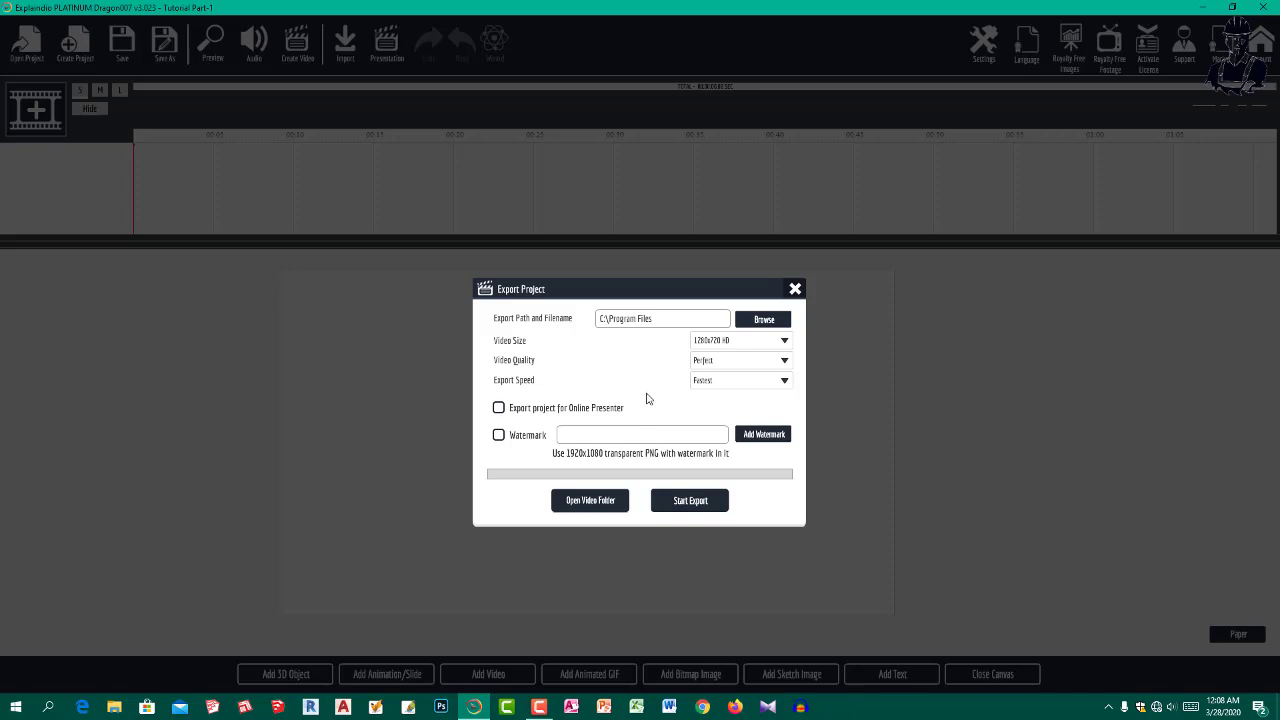
left_click(738, 366)
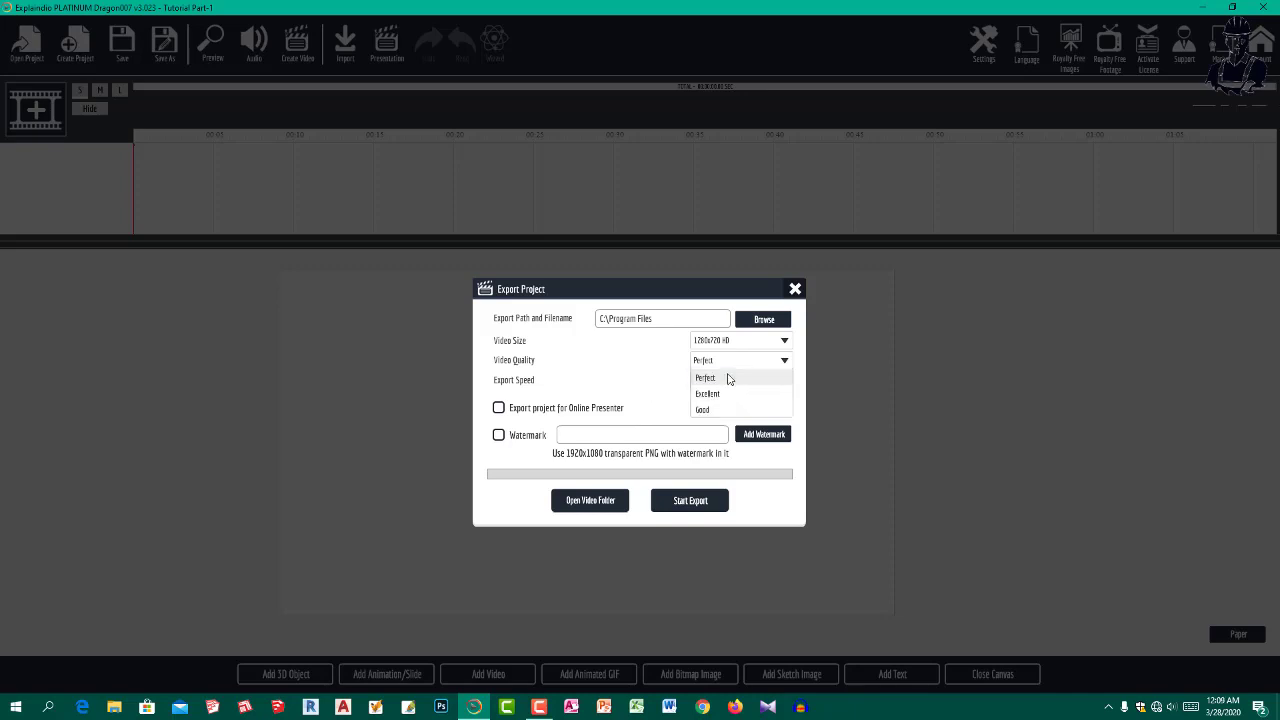
left_click(671, 376)
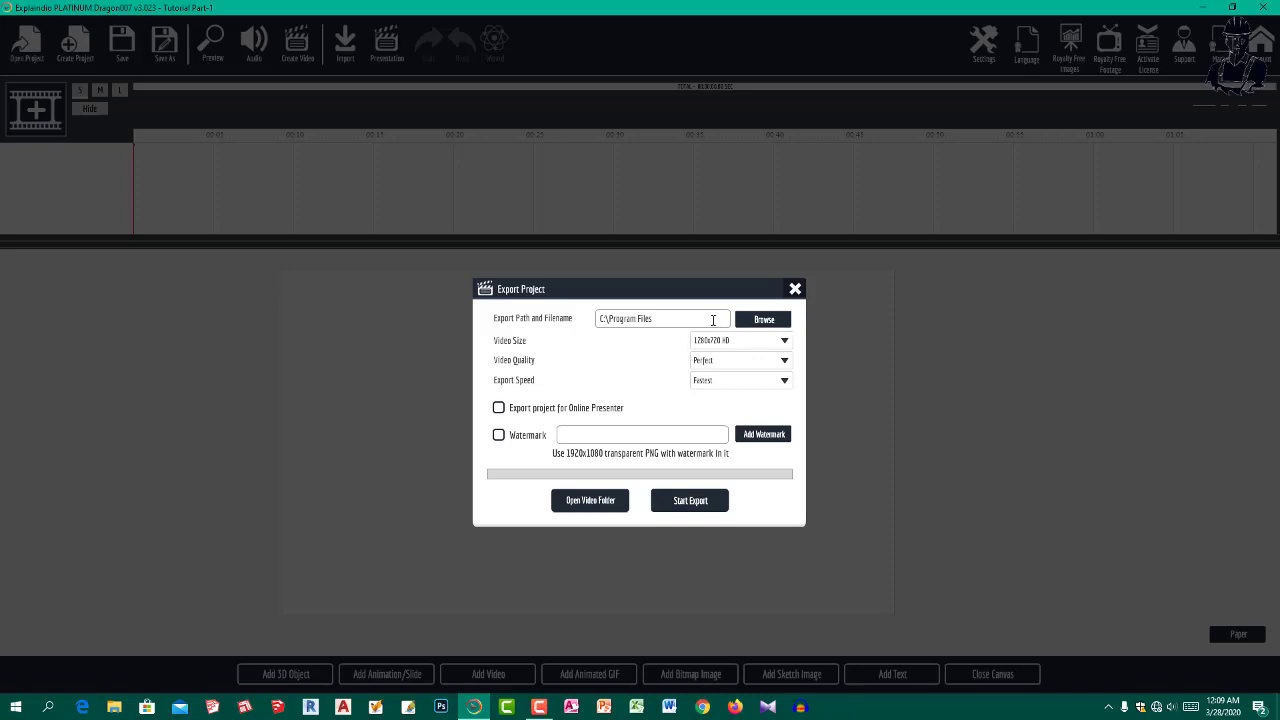
left_click(785, 316)
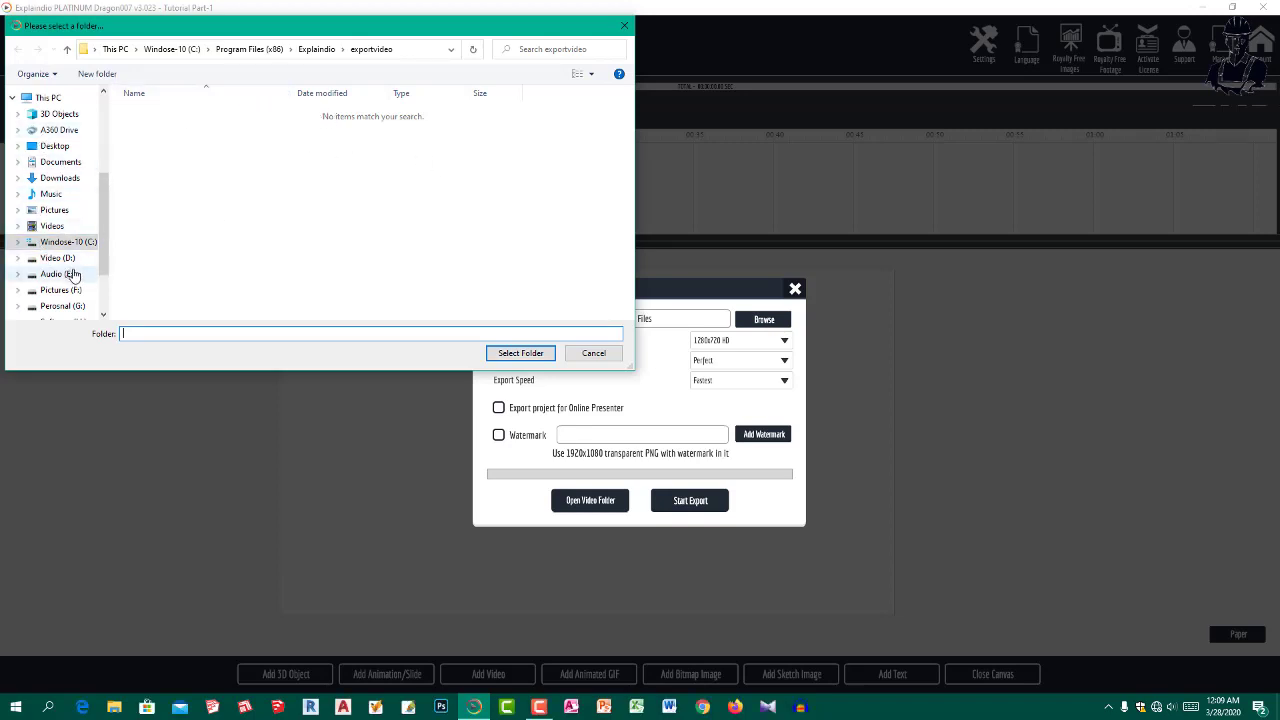
scroll(73, 275, "down", 2)
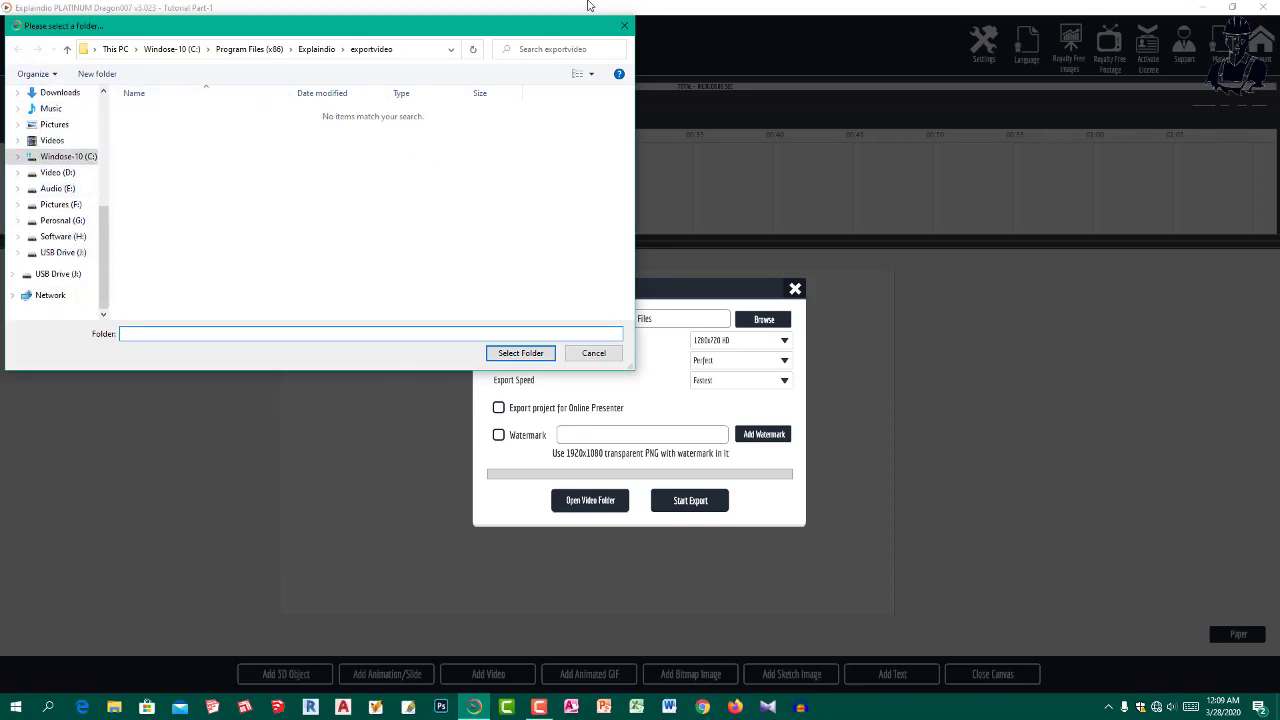
left_click(624, 25)
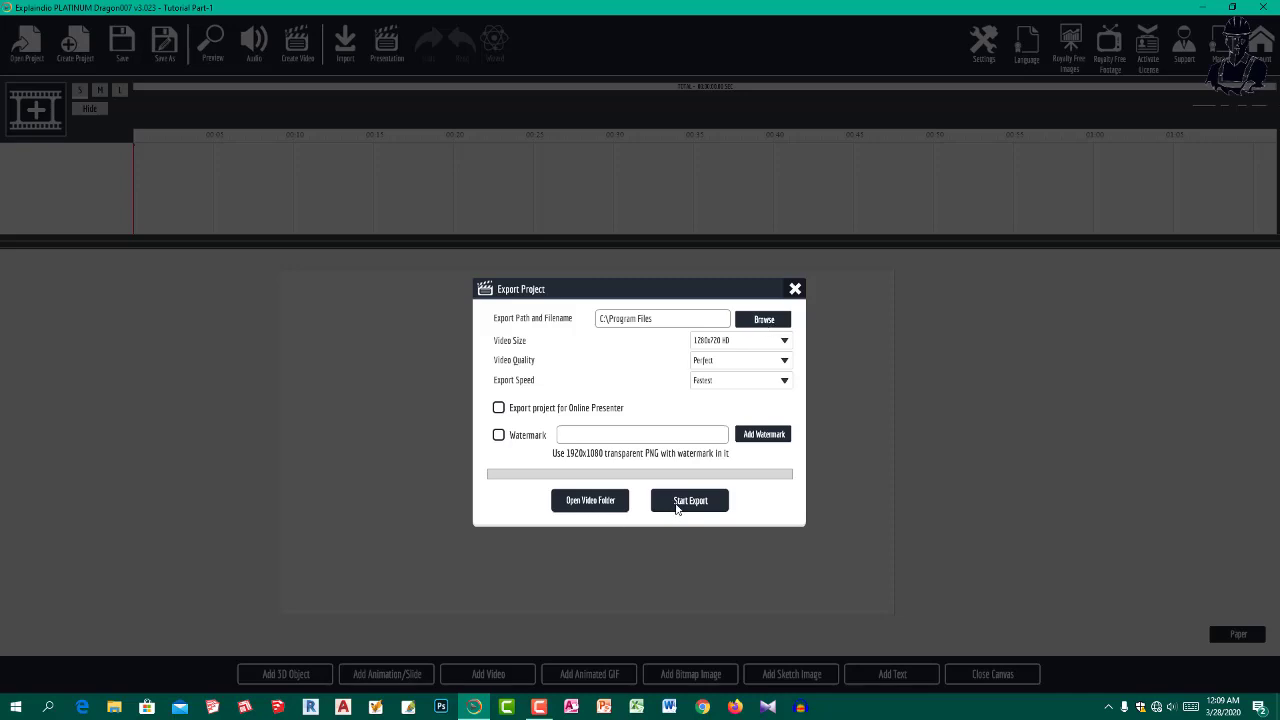
left_click(795, 290)
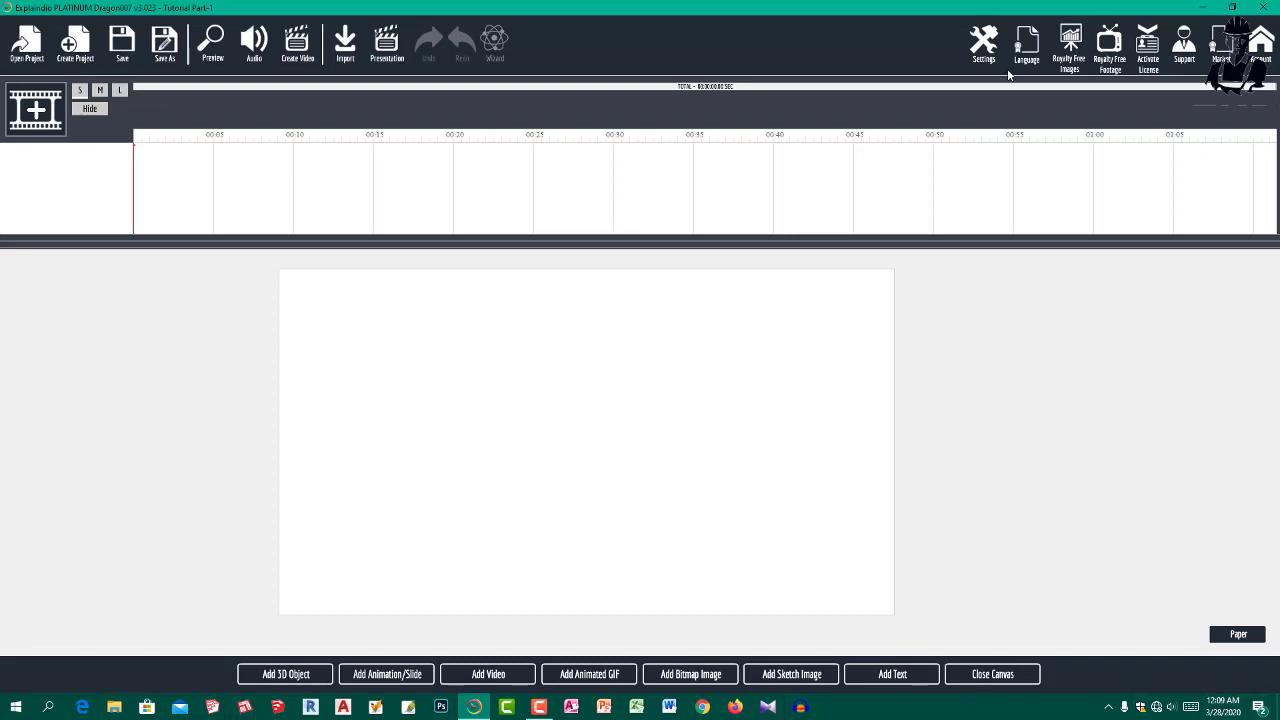
Review the program's settings for slide, undo and redo keys, and close them without changes
left_click(984, 48)
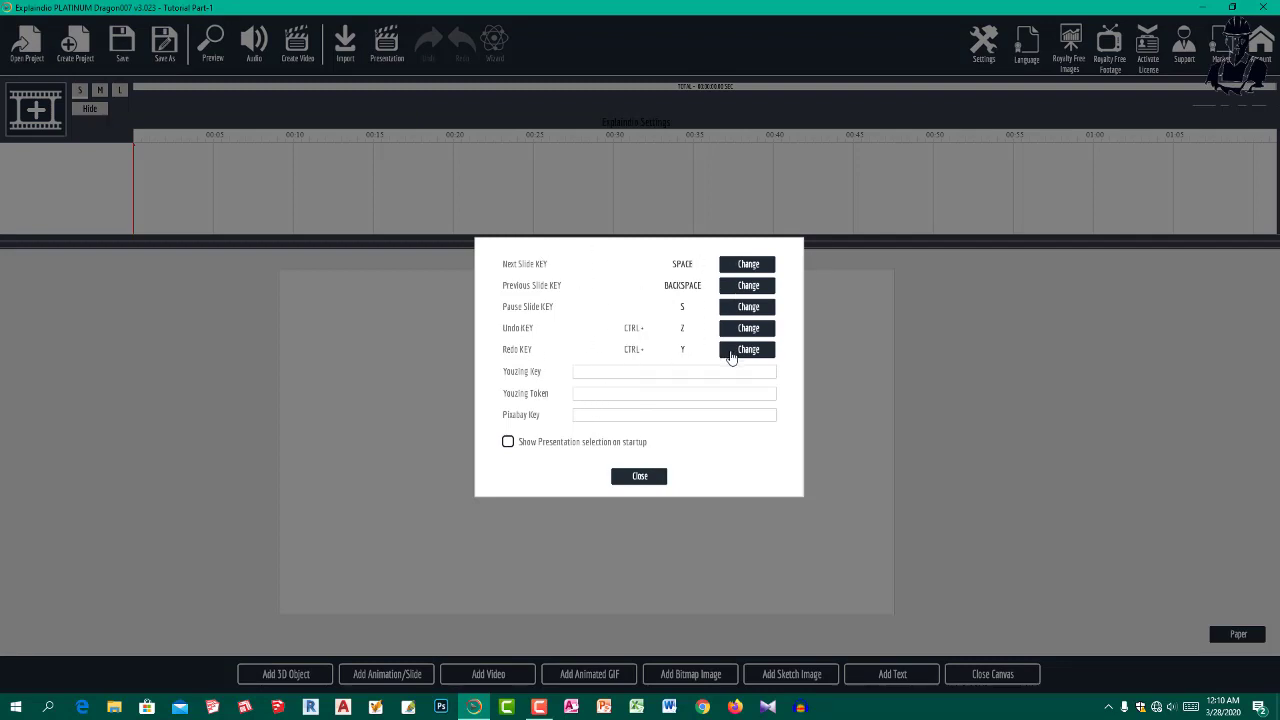
left_click(642, 477)
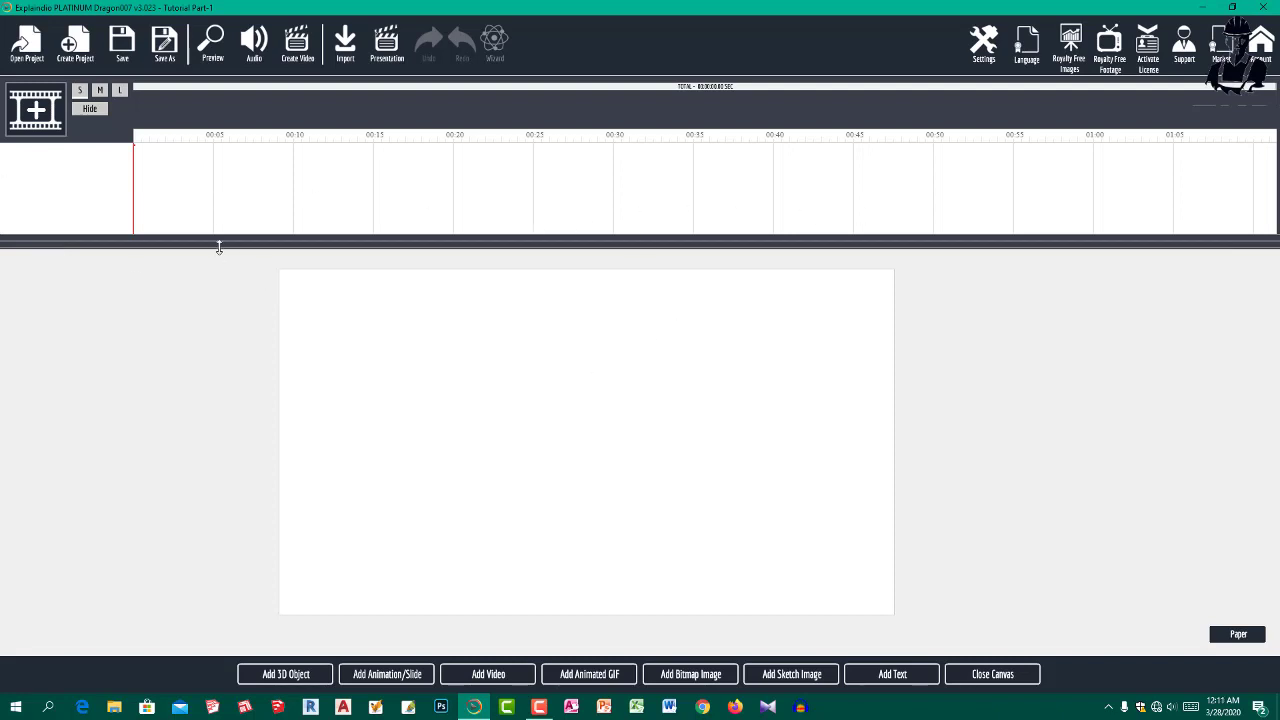
Resize the timeline area, making it slightly shorter than it was at first to enlarge the canvas
left_click_drag(219, 247, 181, 237)
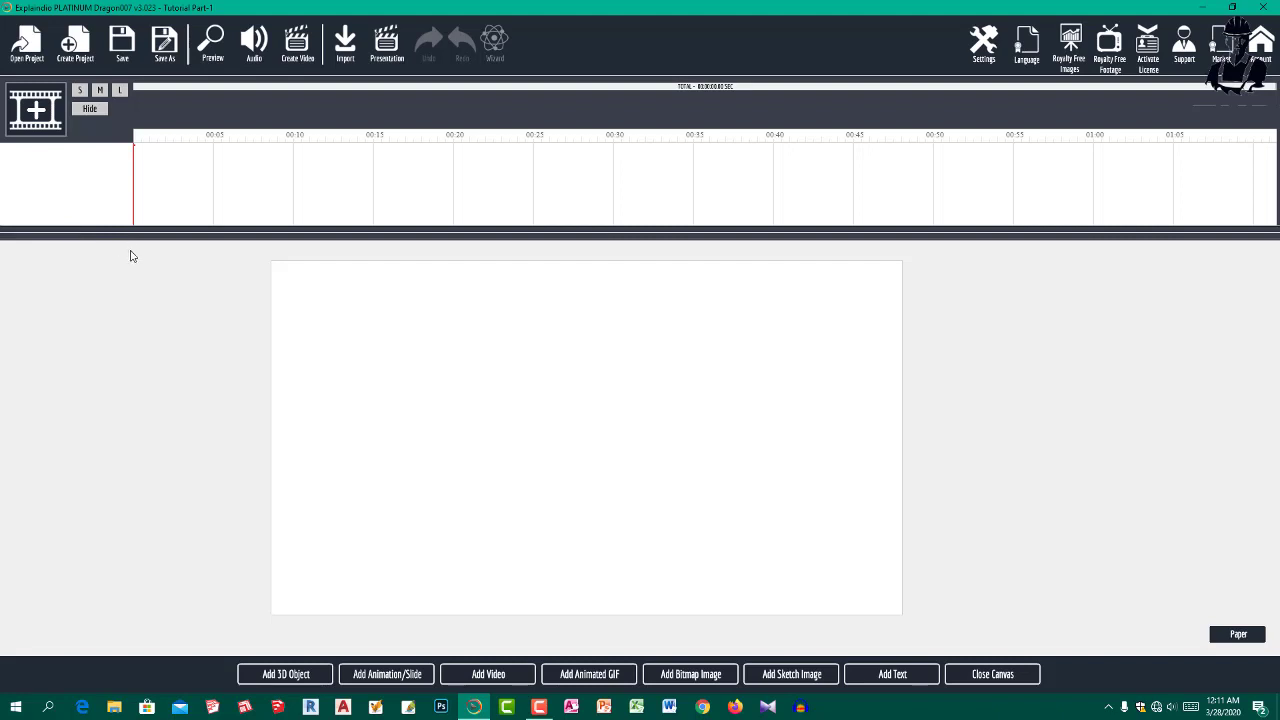
left_click_drag(94, 238, 117, 425)
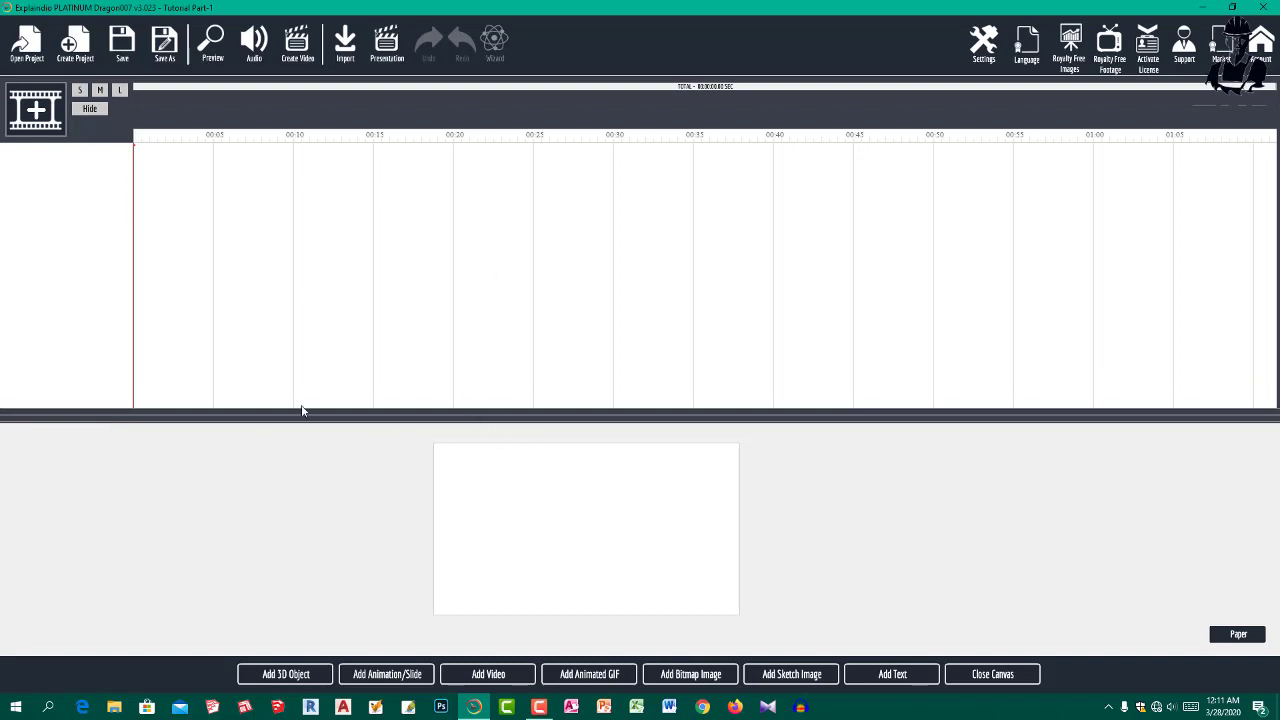
left_click_drag(285, 423, 251, 211)
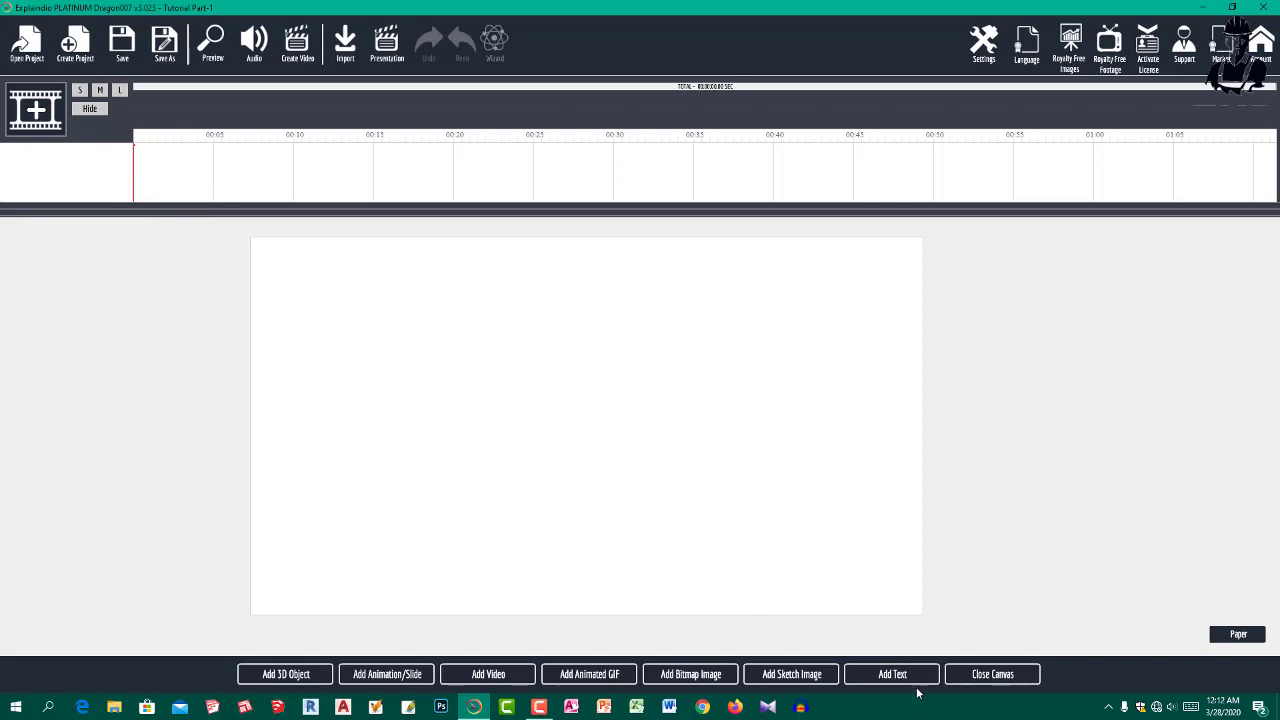
Add the sketch image of the man in a blue shirt from the Personal Library and flip it horizontally
left_click(800, 686)
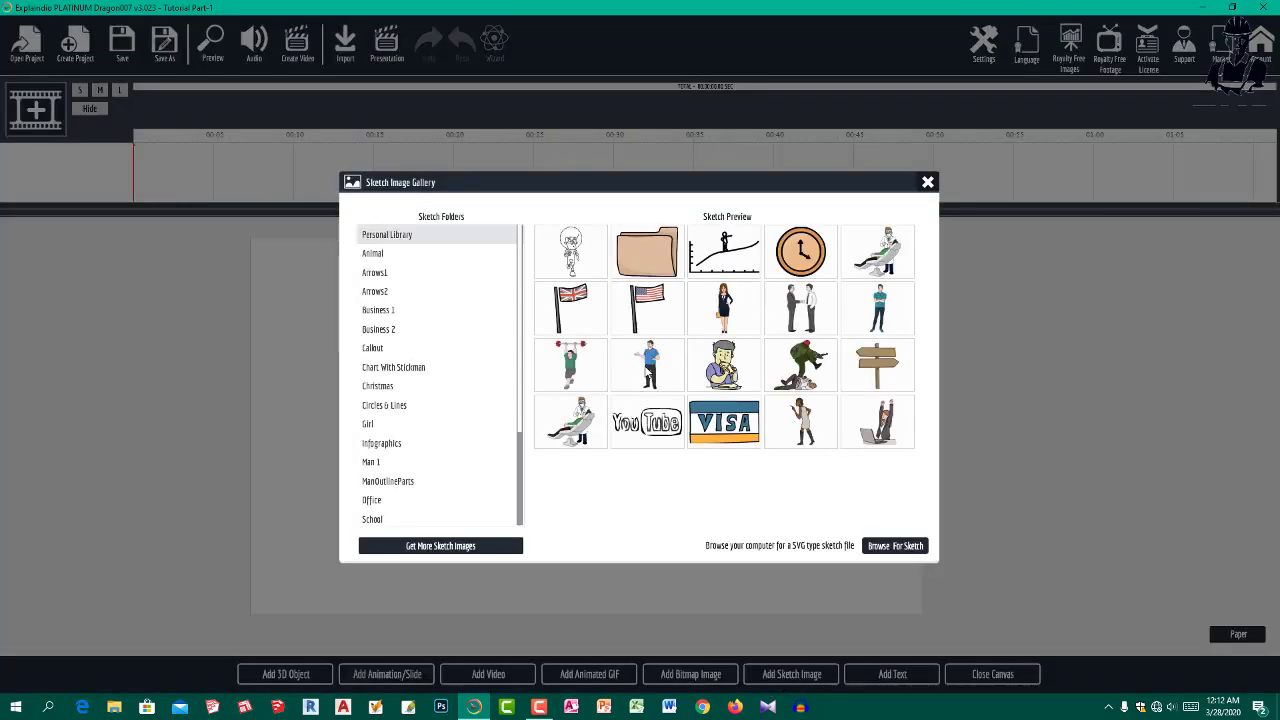
left_click(648, 368)
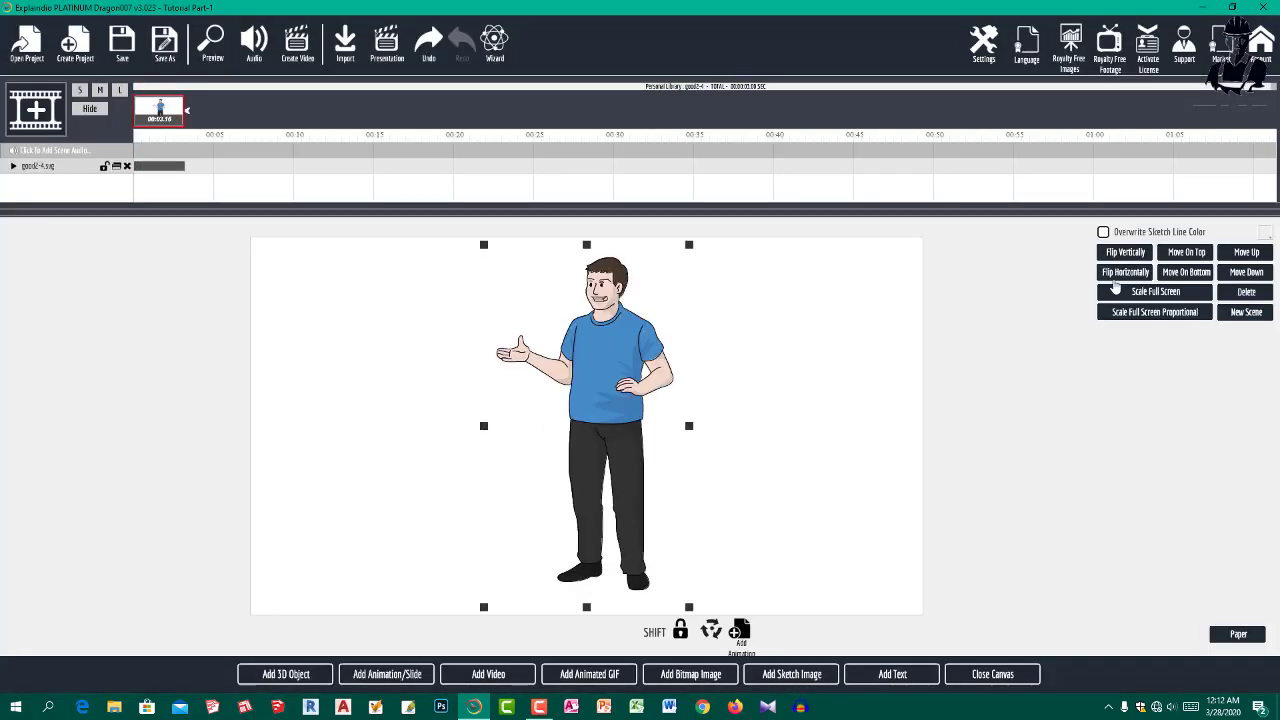
left_click(1116, 274)
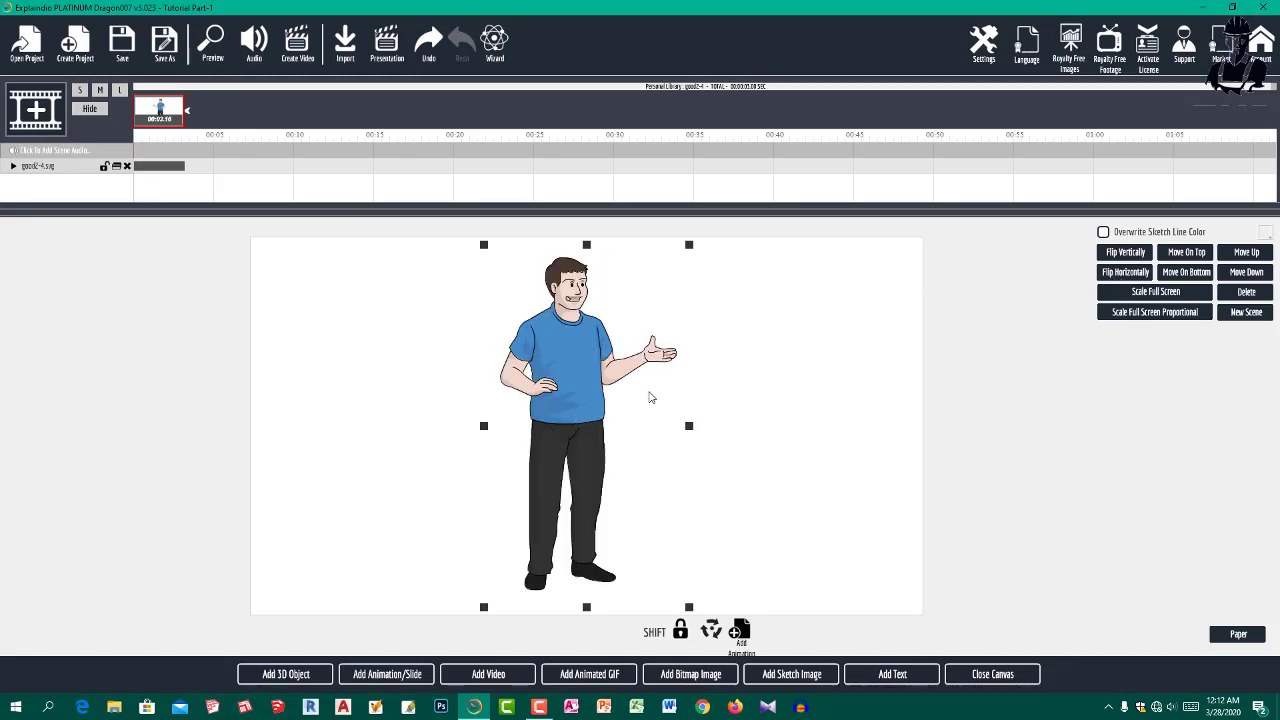
Try vertical and horizontal flips on the man sketch, returning it upright and facing right
left_click(1141, 258)
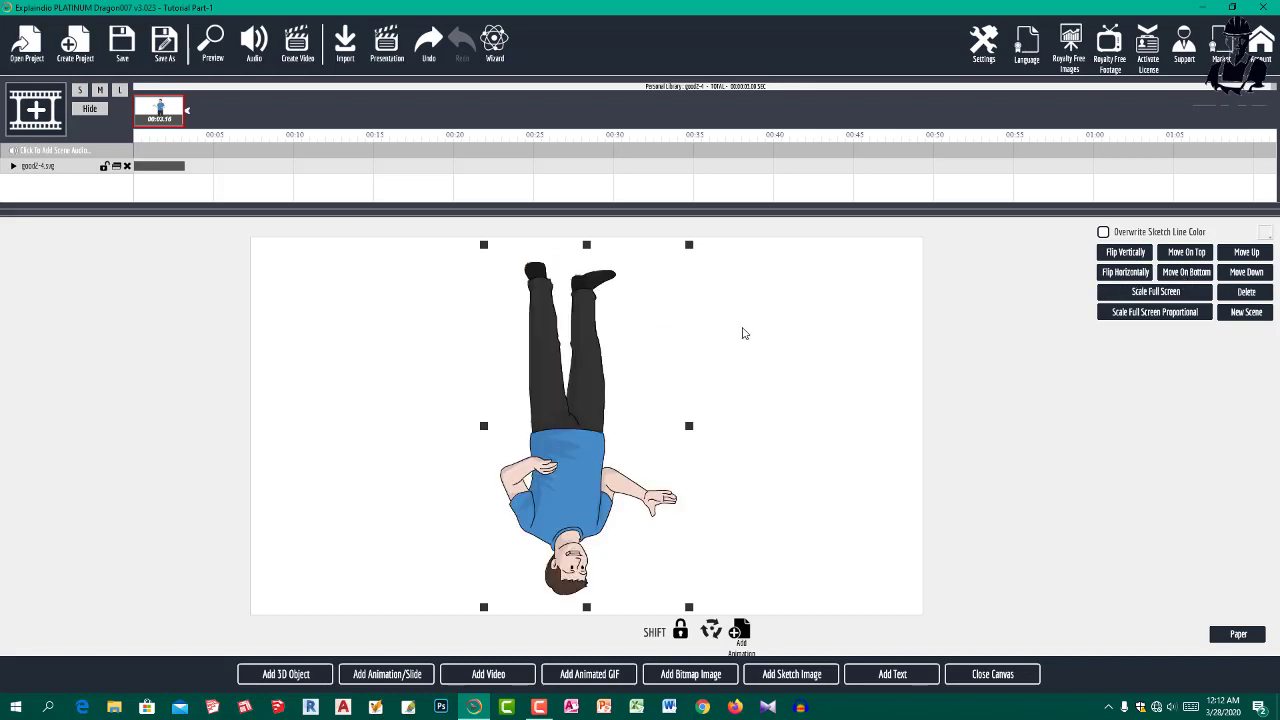
left_click(1143, 257)
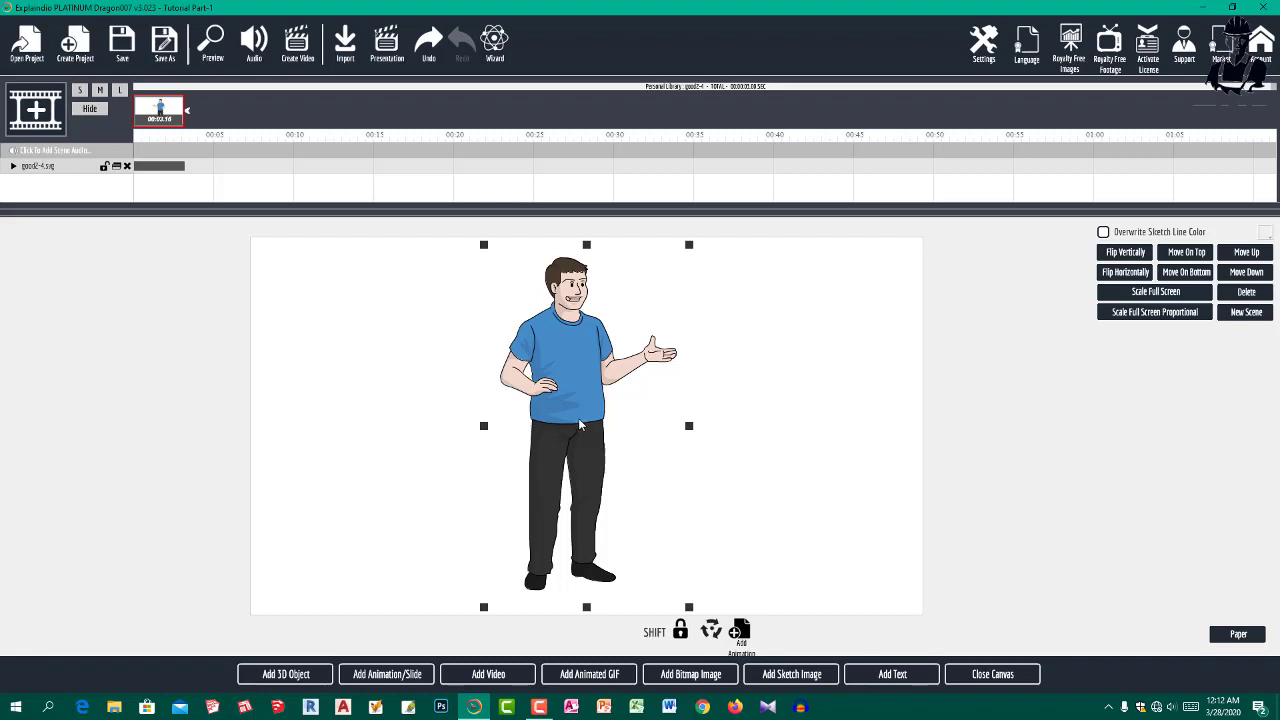
mouse_move(580, 425)
left_mouse_down()
mouse_move(514, 429)
mouse_move(549, 427)
left_mouse_up()
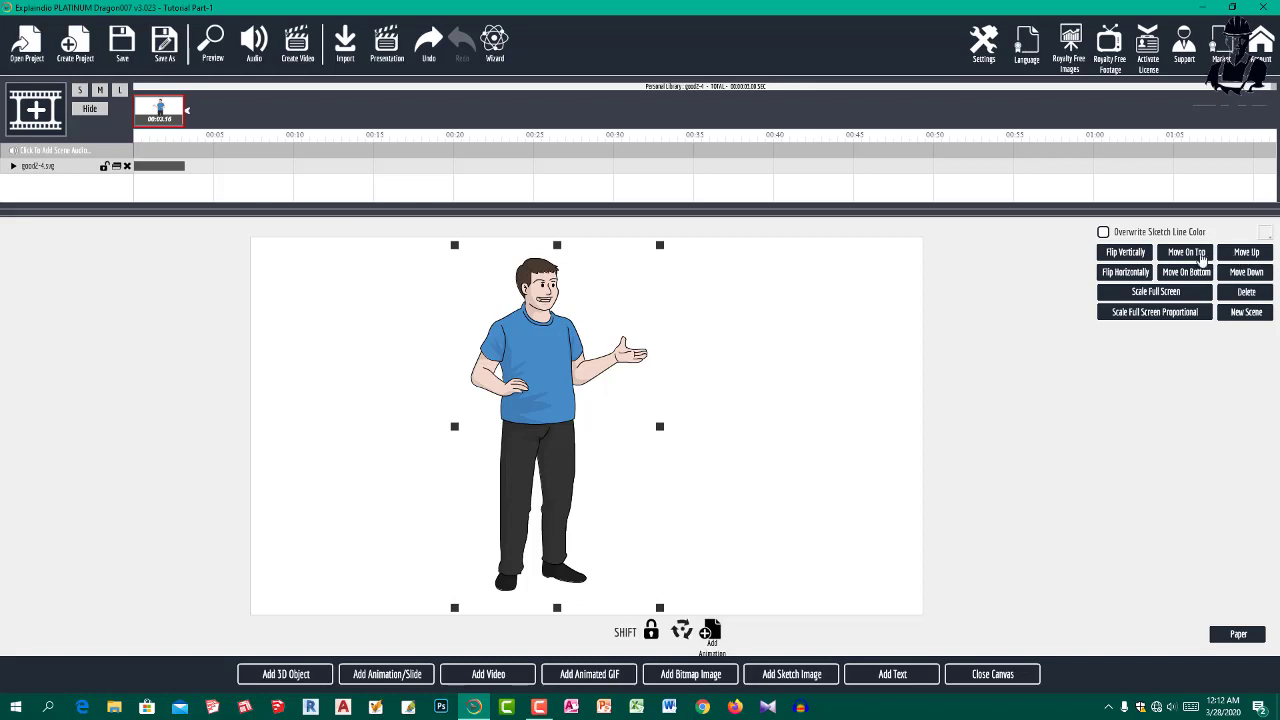
left_click(1137, 258)
left_click(1130, 274)
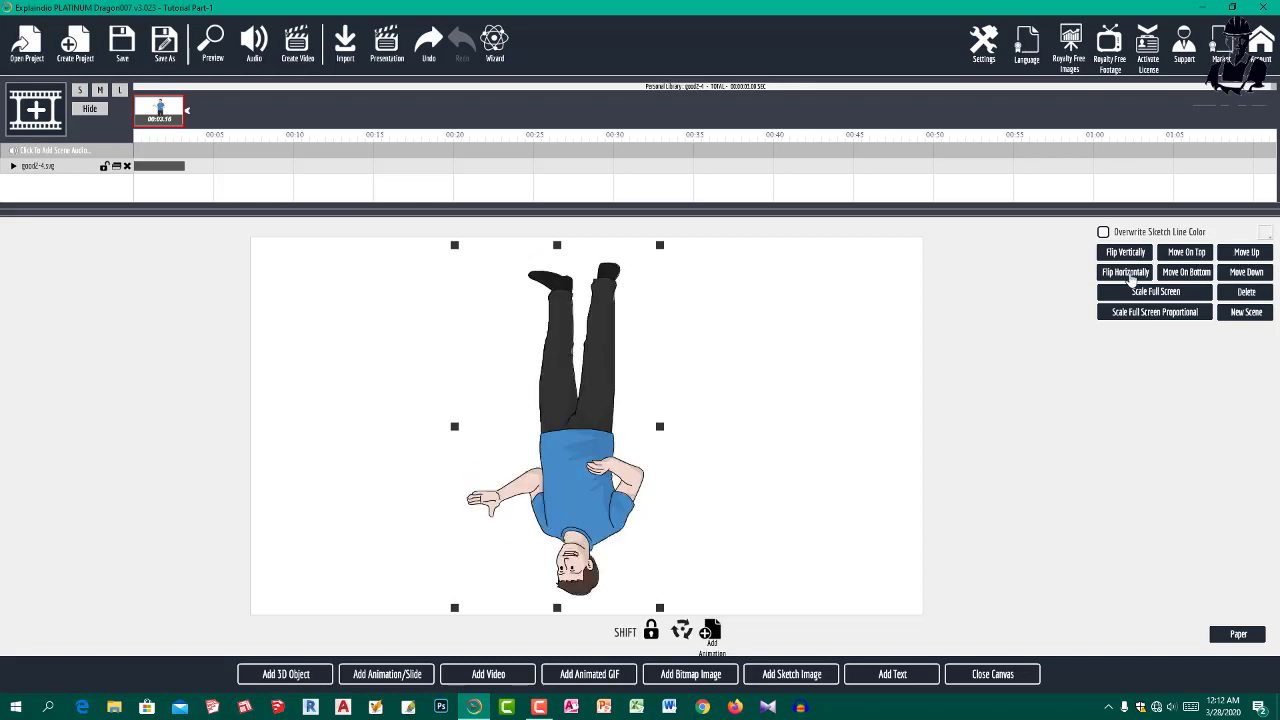
left_click(1130, 274)
left_click(1130, 274)
left_click(1130, 274)
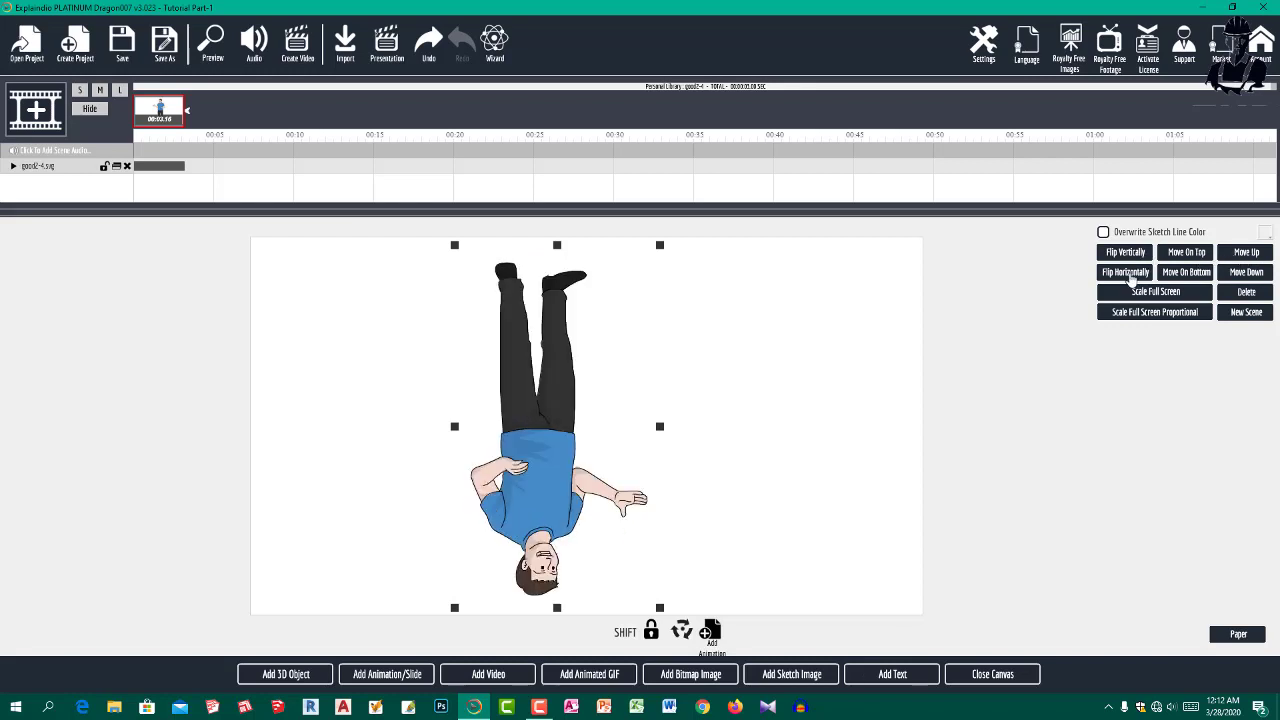
left_click(1130, 274)
left_click(1130, 274)
left_click(1133, 256)
Move the man sketch to the left side of the canvas
left_click_drag(520, 417, 364, 416)
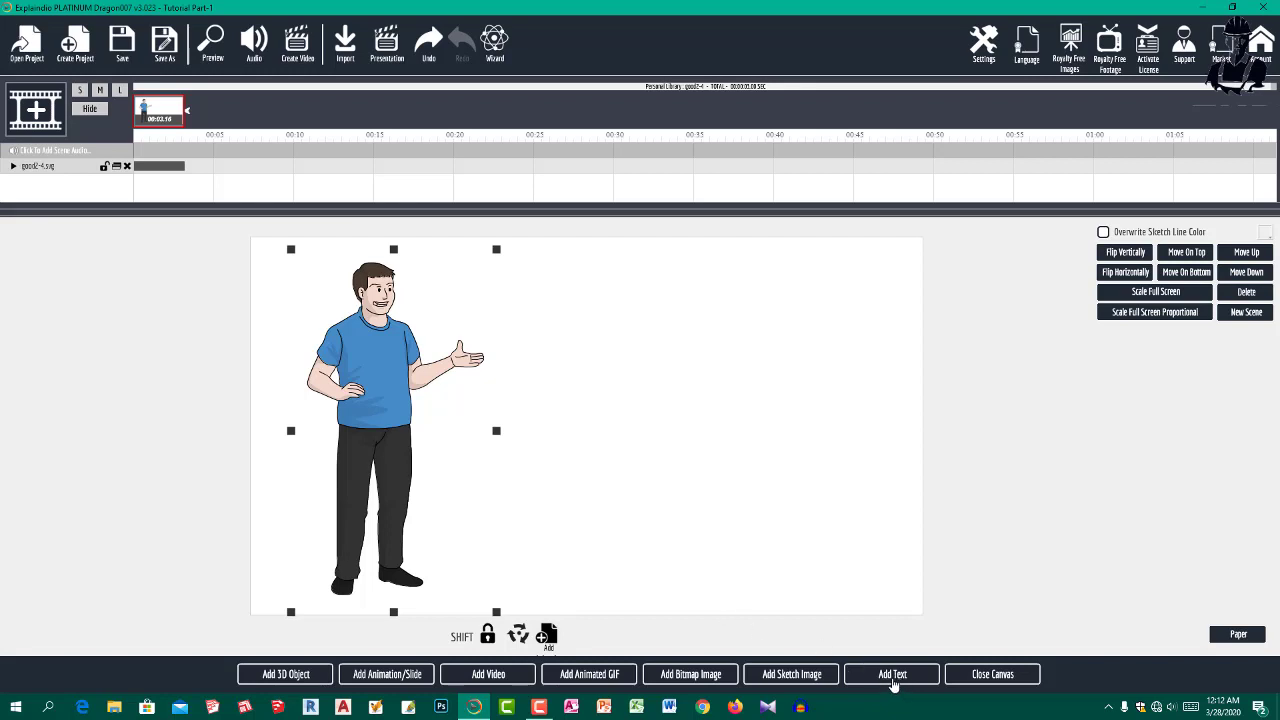
Add a text object to the scene and enlarge it beside the man
left_click(893, 674)
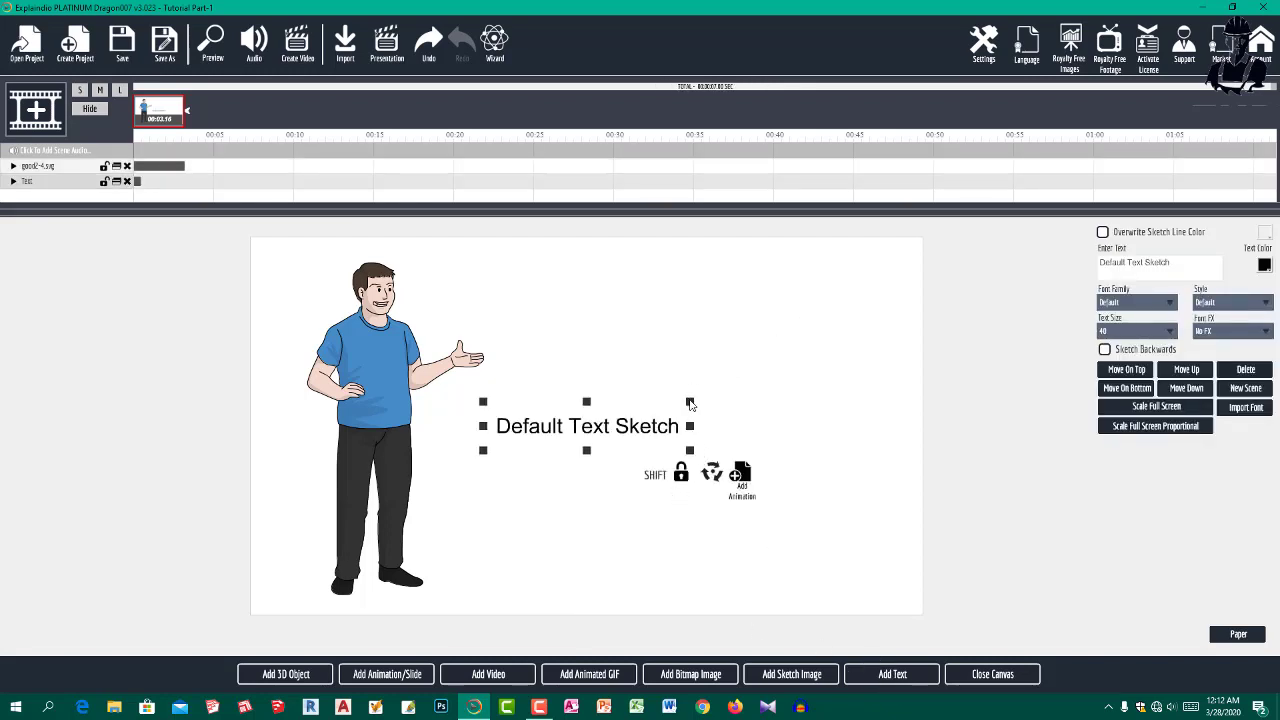
left_click_drag(690, 403, 834, 341)
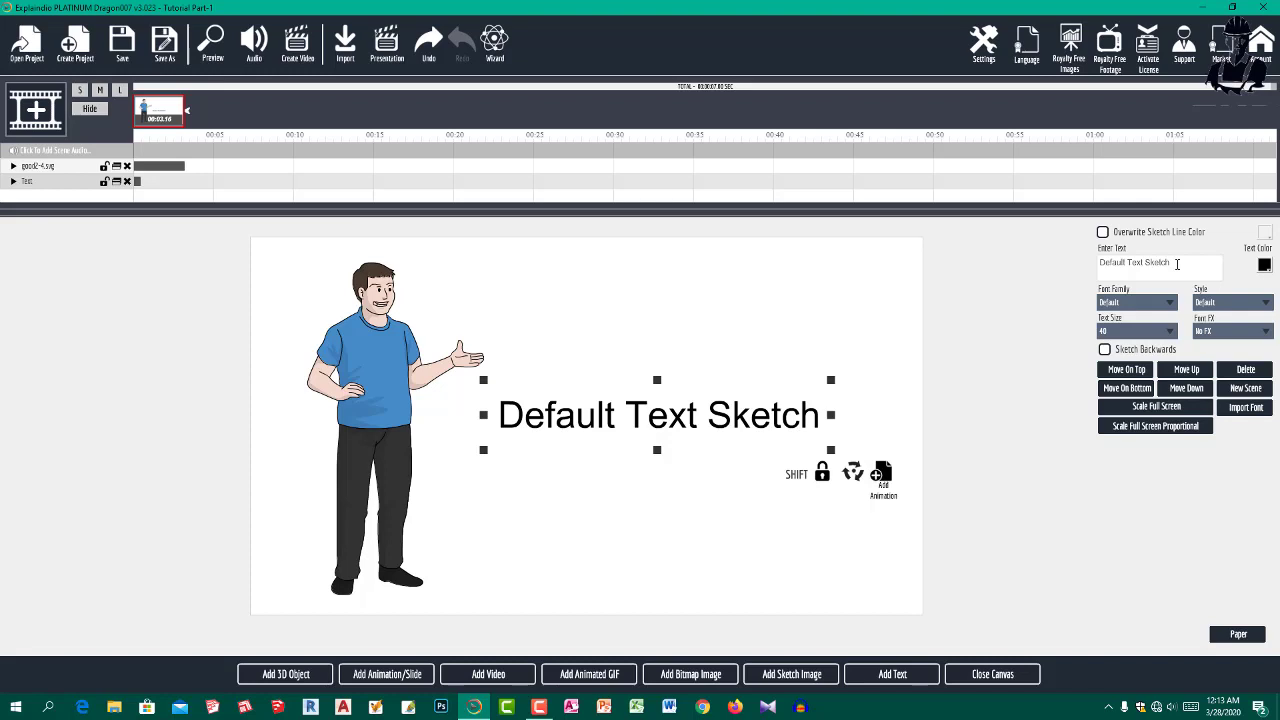
Replace the placeholder text with "Hi Friends", enlarge it and place it in the canvas's upper right area
left_click_drag(1179, 261, 1057, 260)
type("H")
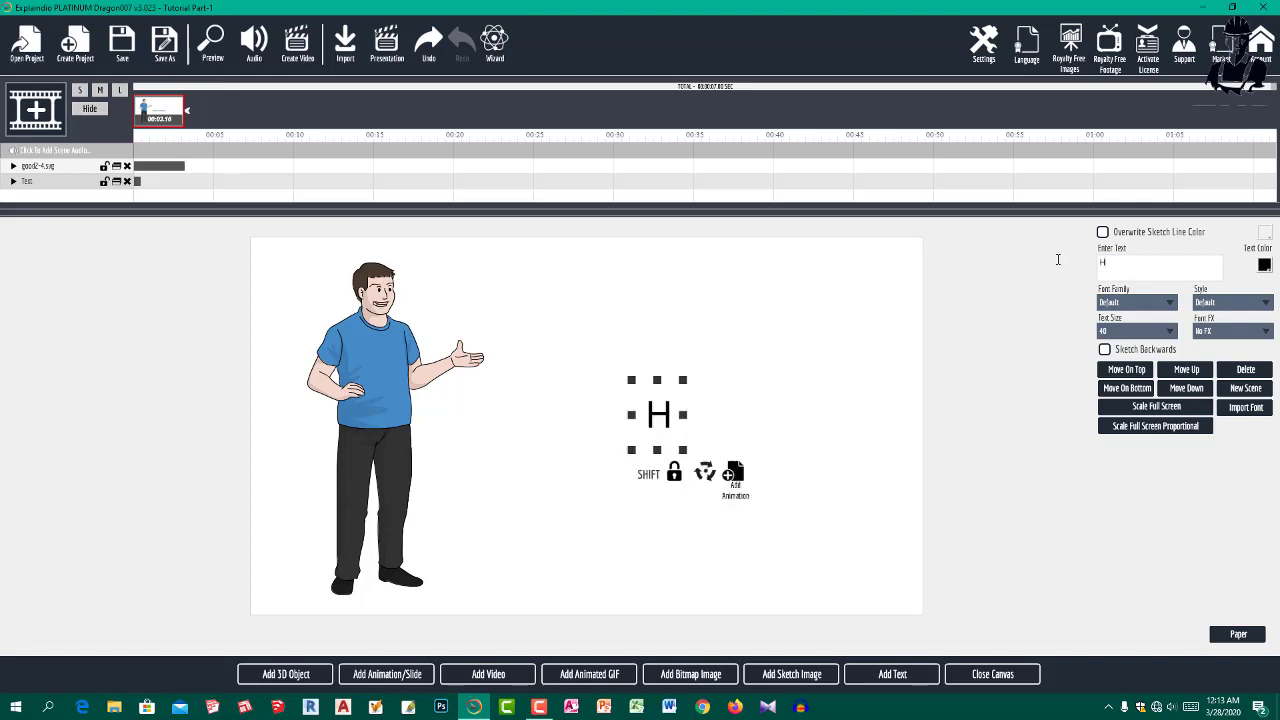
type("e")
key("BackSpace")
type("i")
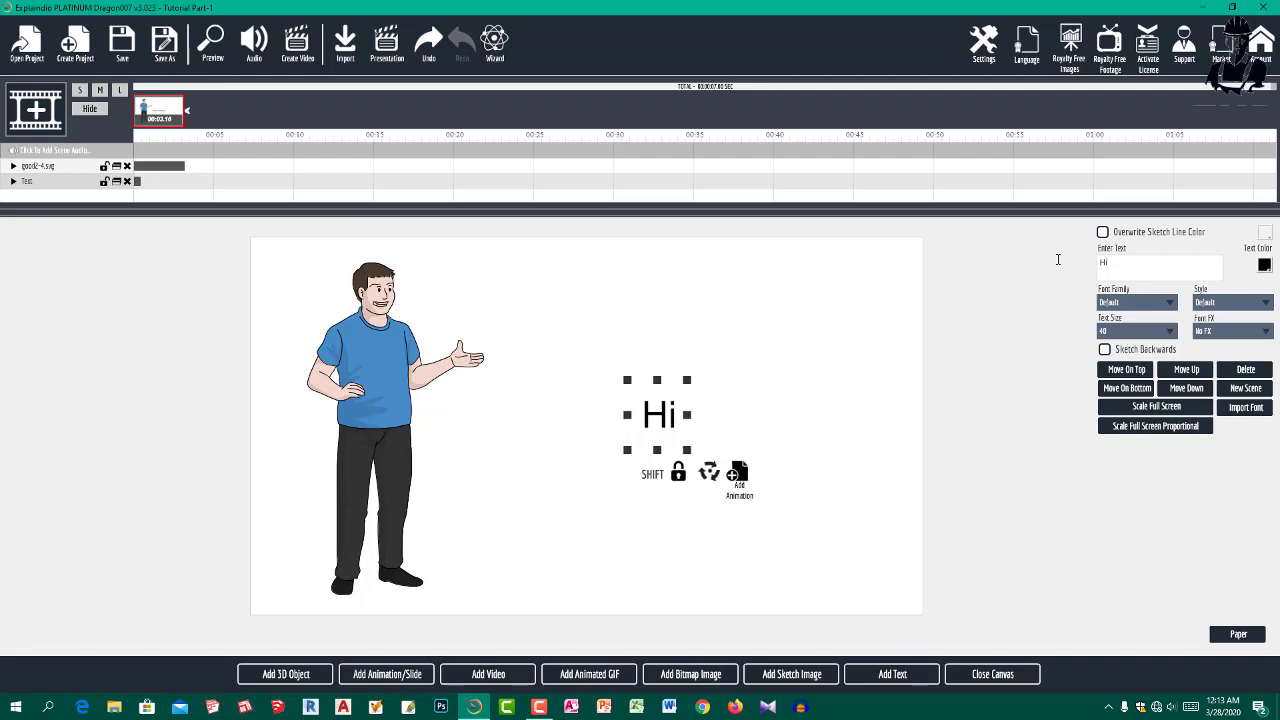
type(" Fr")
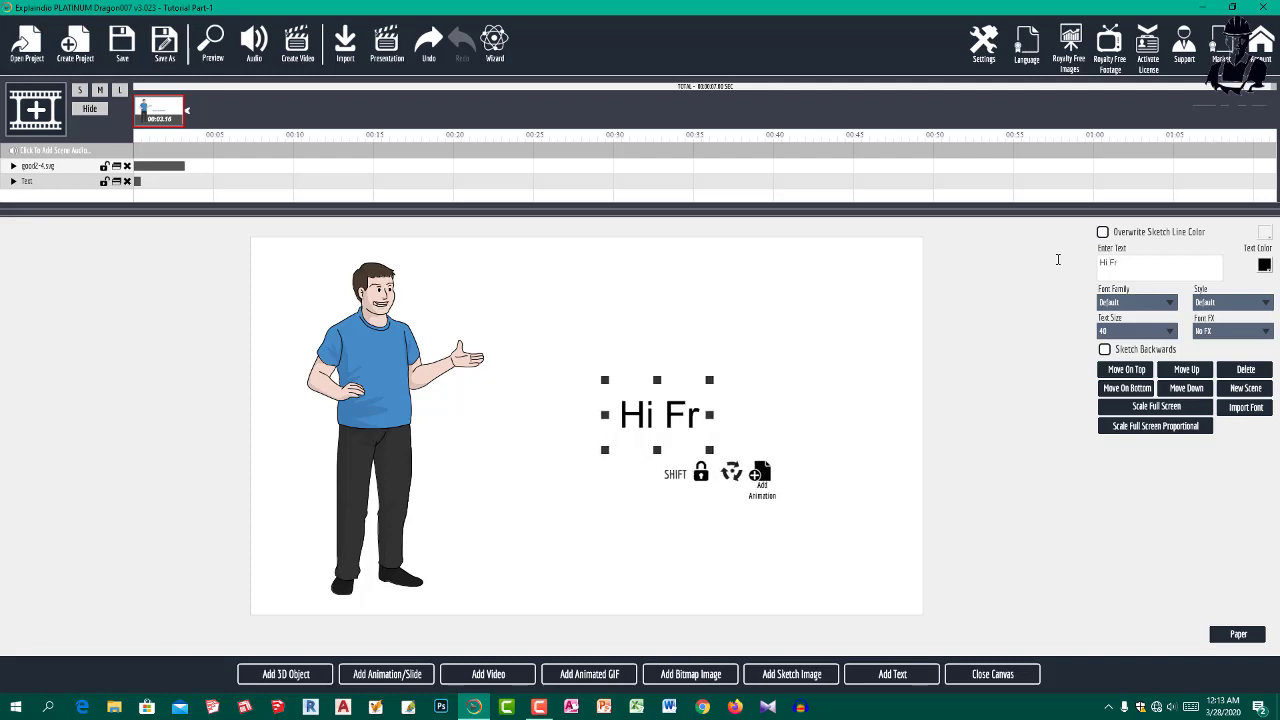
type("iens")
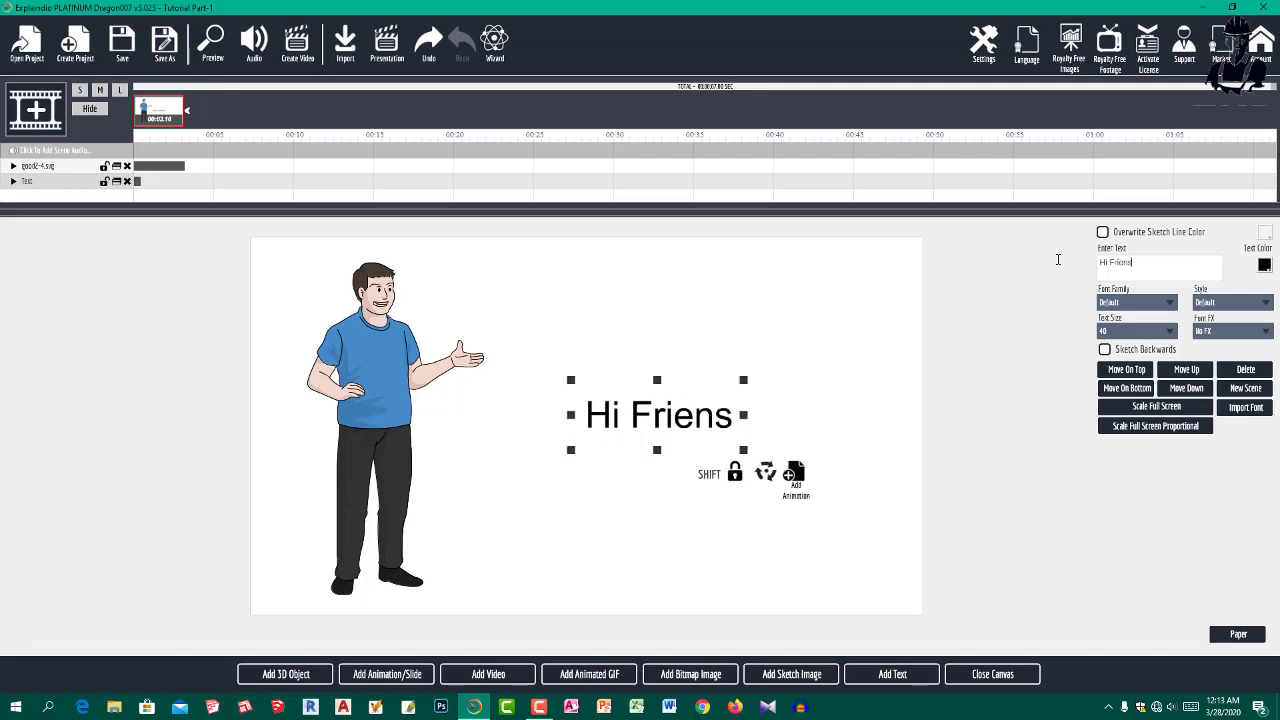
key("BackSpace")
type("ds")
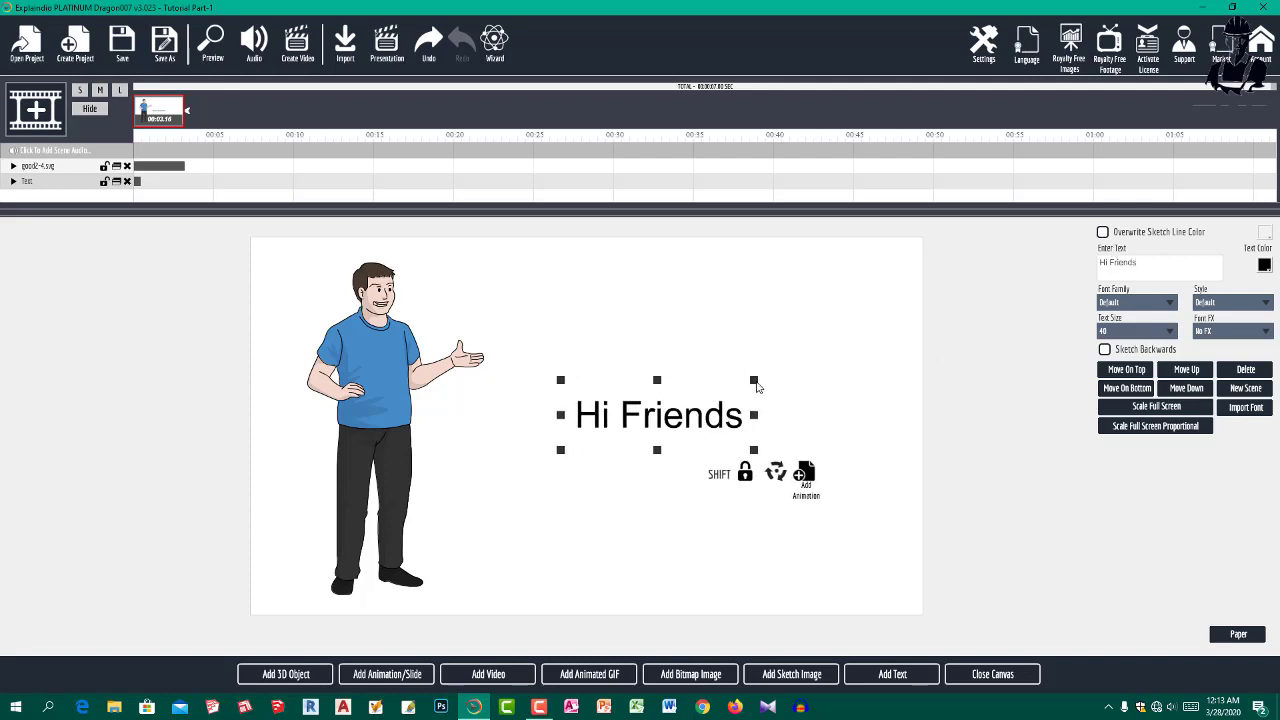
left_click_drag(761, 381, 877, 344)
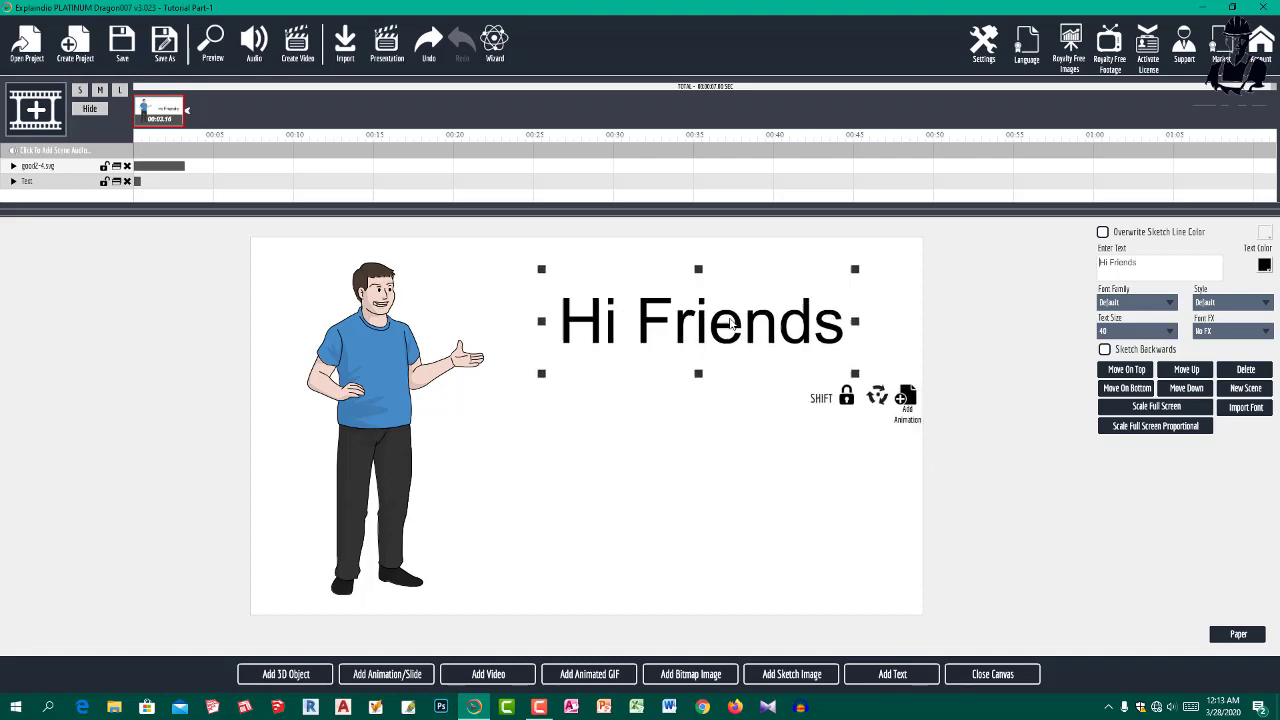